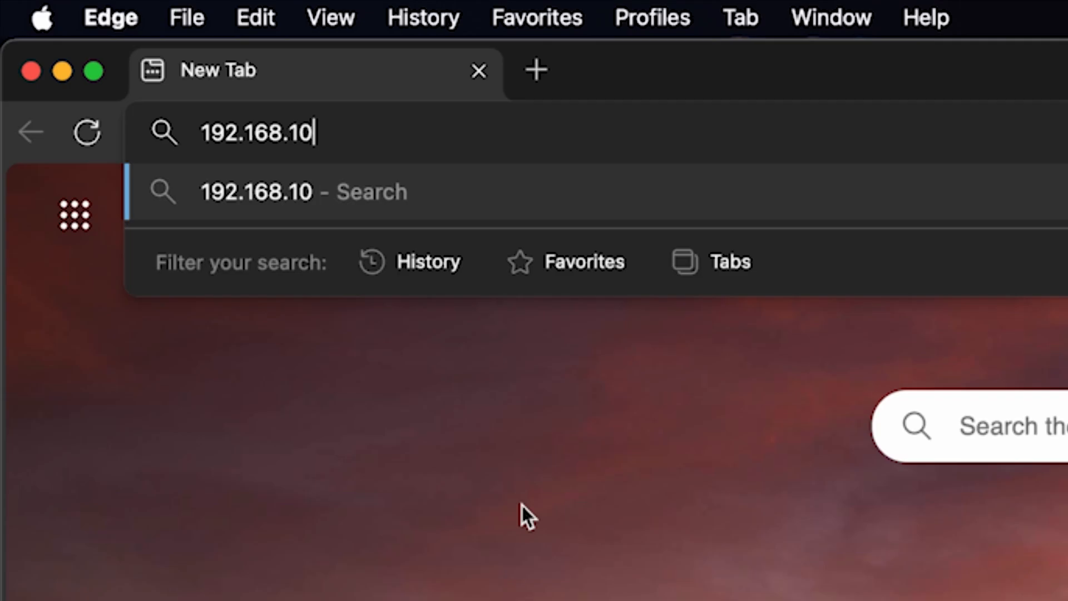
Load the router login page at 192.168.10.1 in Edge.
{"action": "type", "text": "1"}
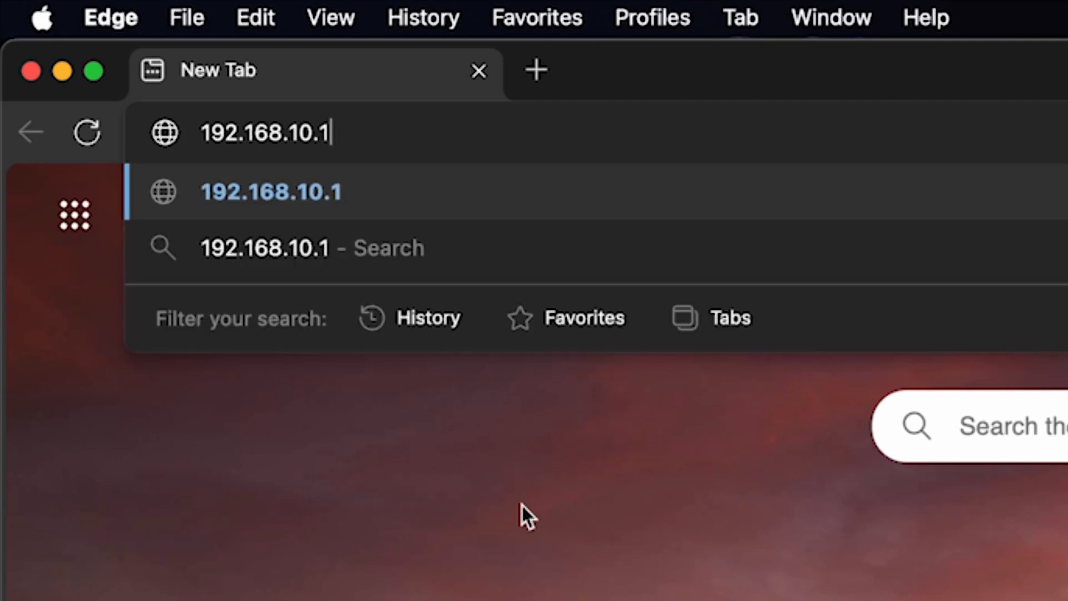
{"action": "key", "text": "Return"}
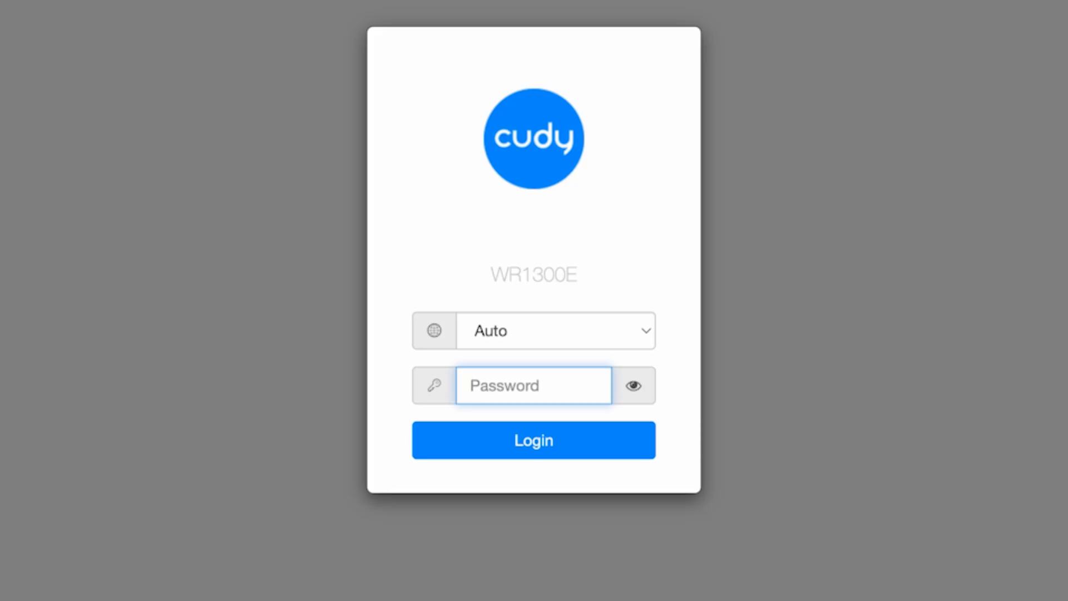
Switch the login language to English, enter and reveal the default admin password, then log in.
{"action": "left_click", "coordinate": [637, 336]}
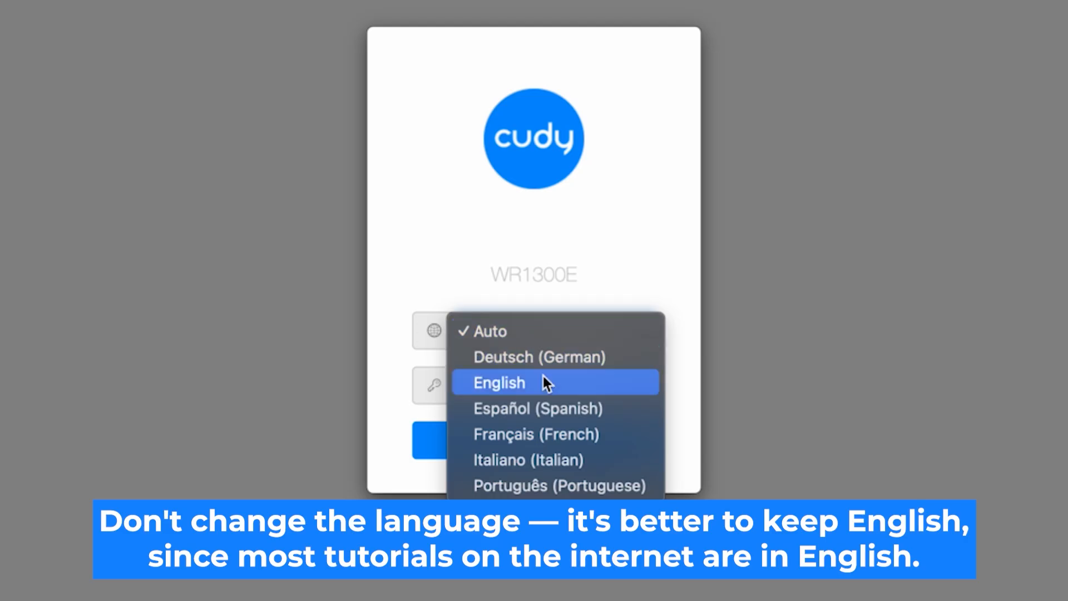
{"action": "left_click", "coordinate": [590, 383]}
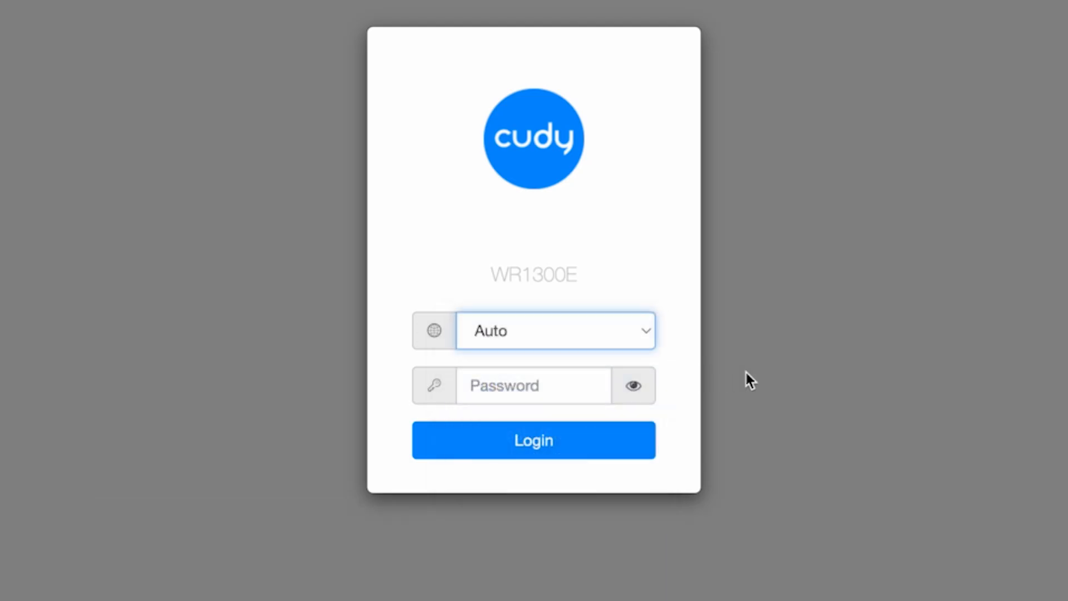
{"action": "left_click", "coordinate": [500, 388]}
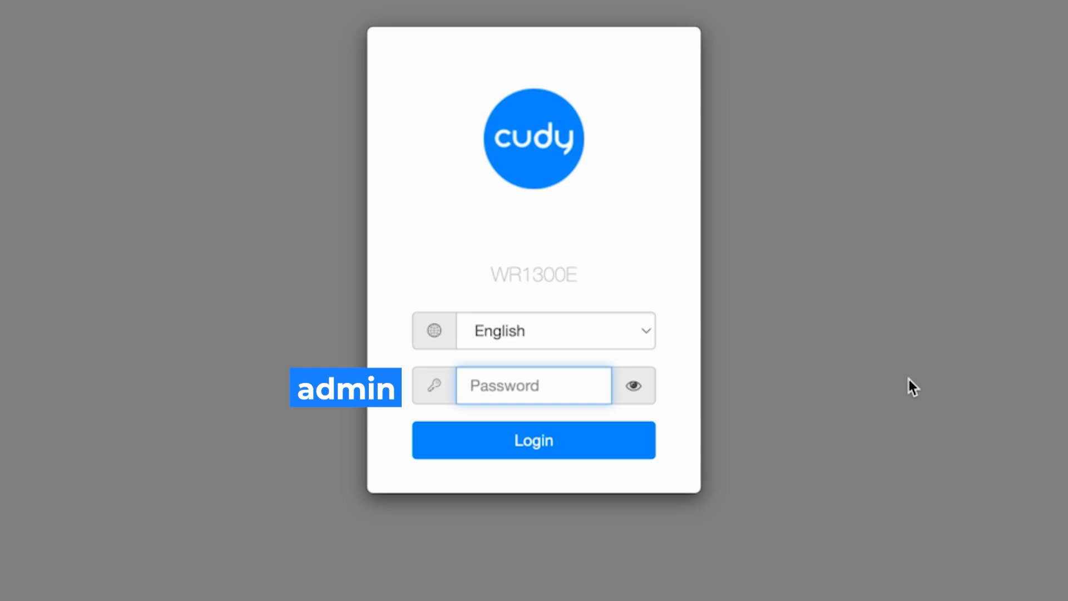
{"action": "type", "text": "admin"}
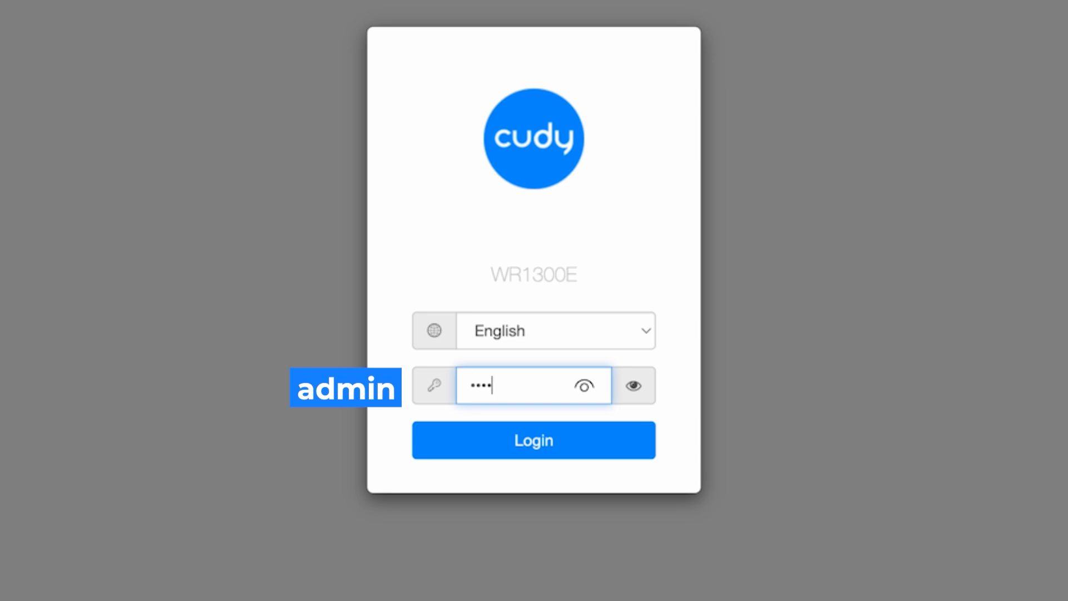
{"action": "left_click", "coordinate": [634, 385]}
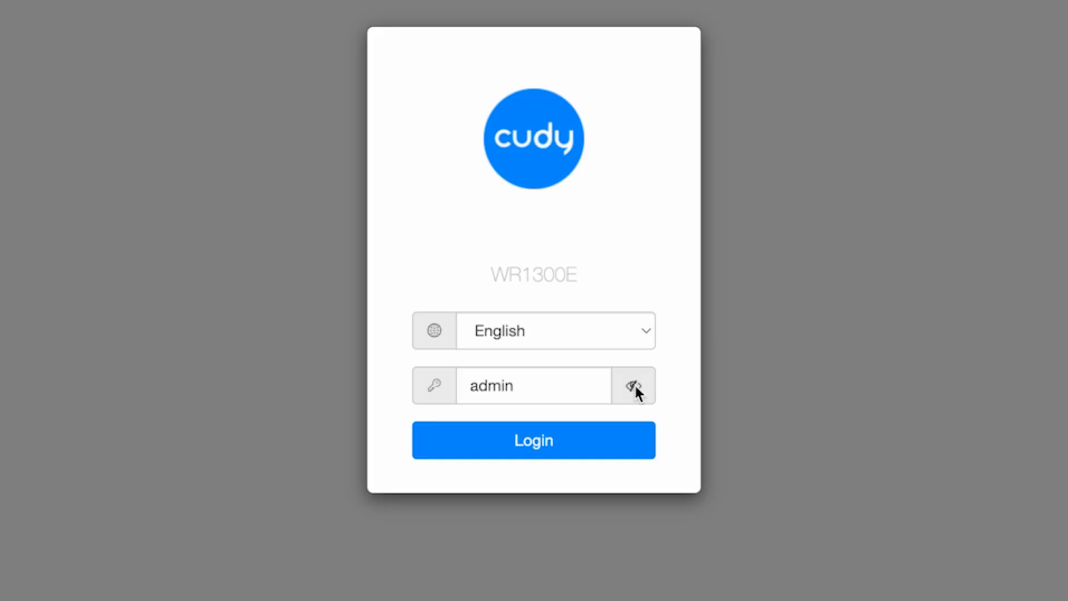
{"action": "left_click", "coordinate": [565, 451]}
{"action": "left_click", "coordinate": [563, 447]}
Confirm the revealed password and log in to reach the wizard's Mode step.
{"action": "left_click", "coordinate": [635, 387]}
{"action": "left_click", "coordinate": [566, 452]}
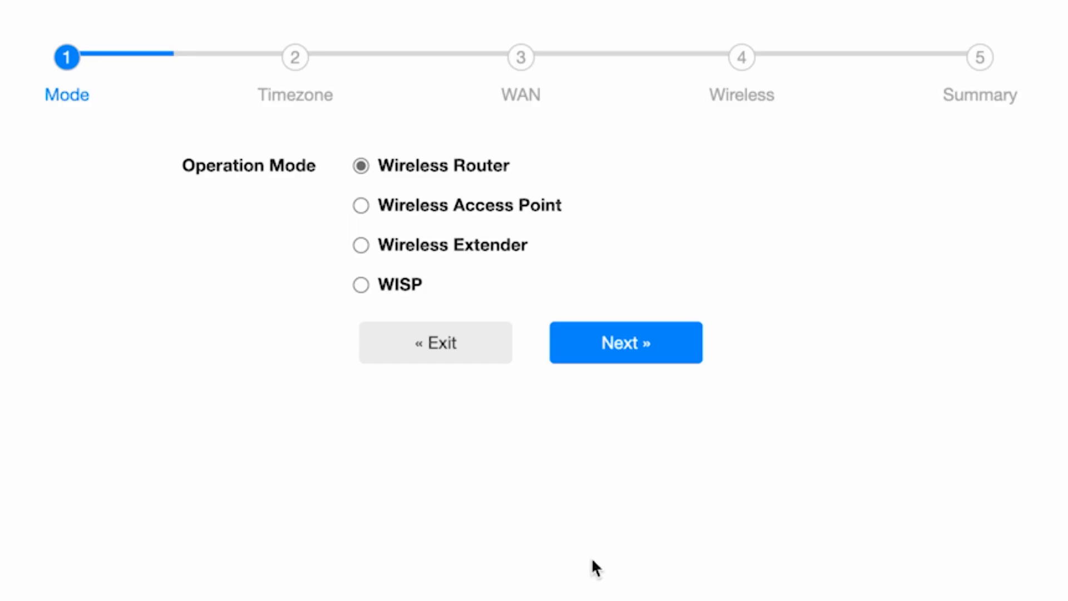
Accept Wireless Router mode and keep Europe/Kiev as the time zone, continuing to the WAN step.
{"action": "left_click", "coordinate": [652, 350]}
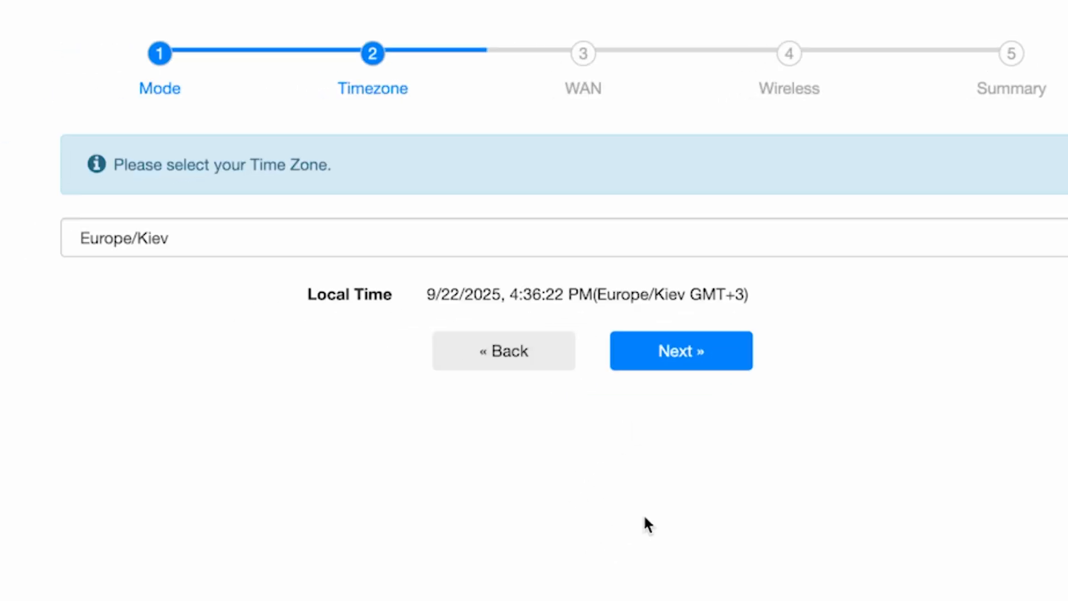
{"action": "left_click", "coordinate": [773, 240]}
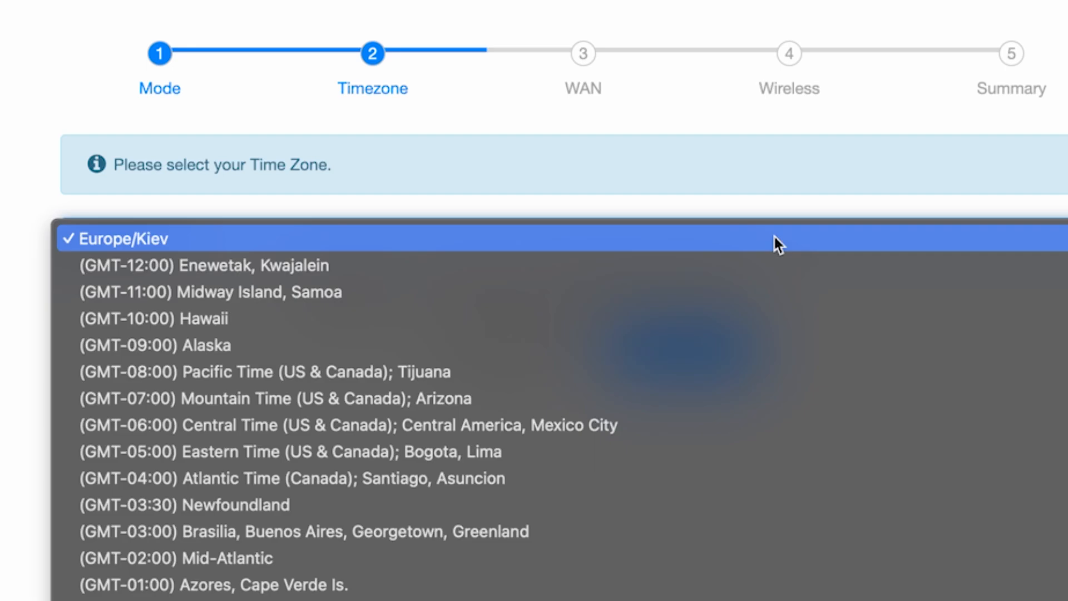
{"action": "scroll", "coordinate": [742, 595], "scroll_direction": "down", "scroll_amount": 3}
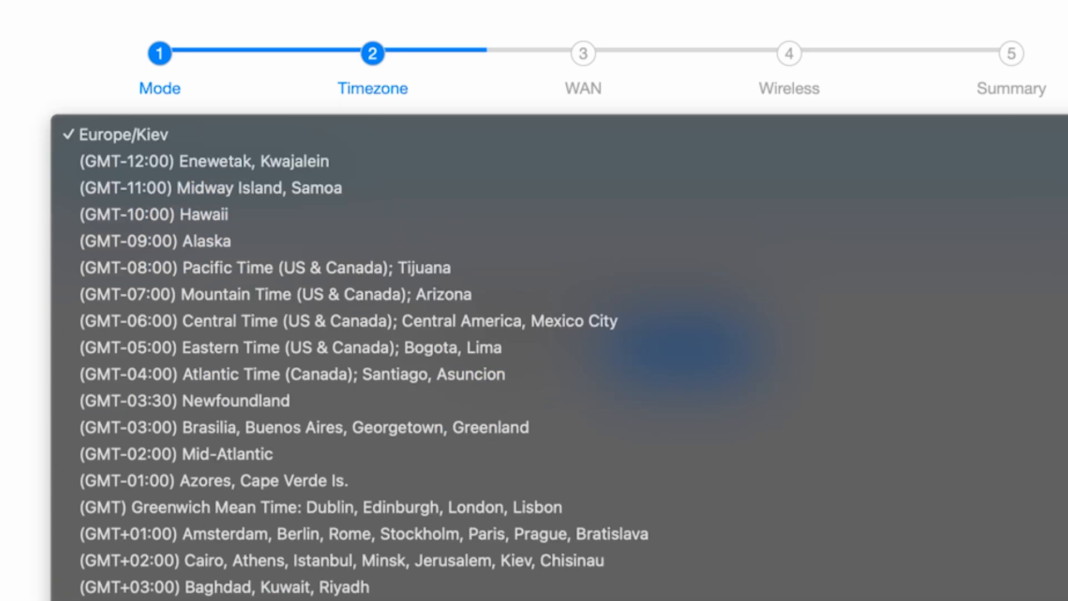
{"action": "left_click", "coordinate": [534, 128]}
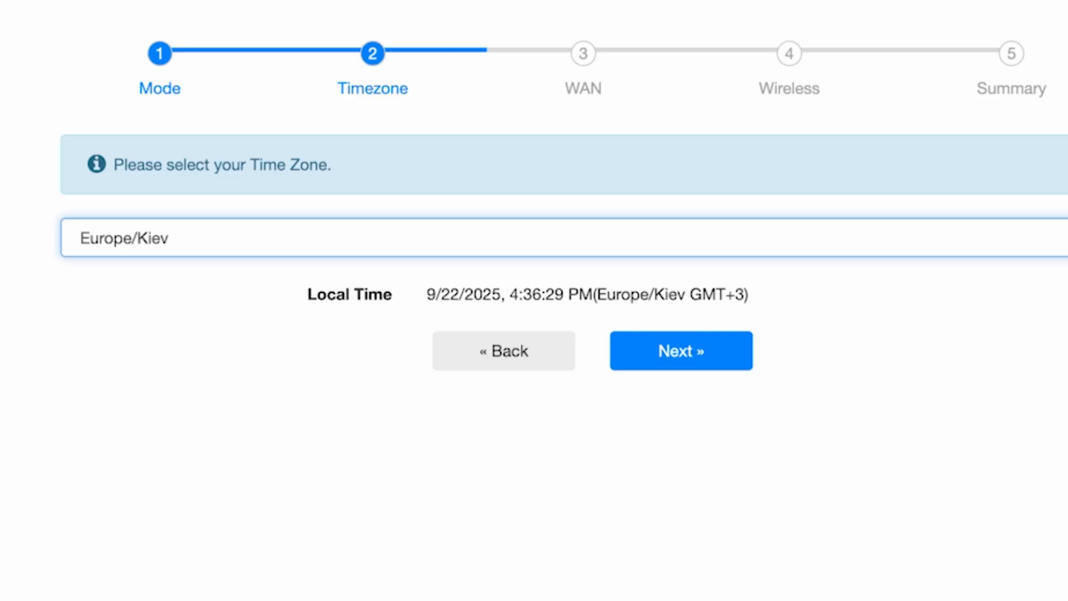
{"action": "left_click", "coordinate": [710, 364]}
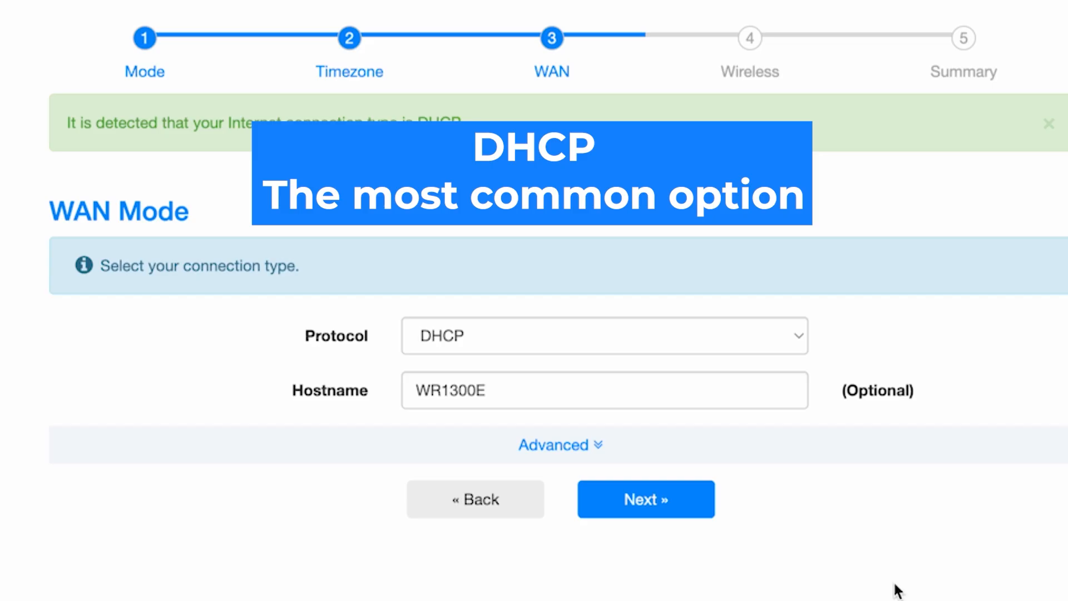
Keep DHCP as the protocol with hostname WR1300E and continue to the Wireless step.
{"action": "left_click", "coordinate": [697, 336]}
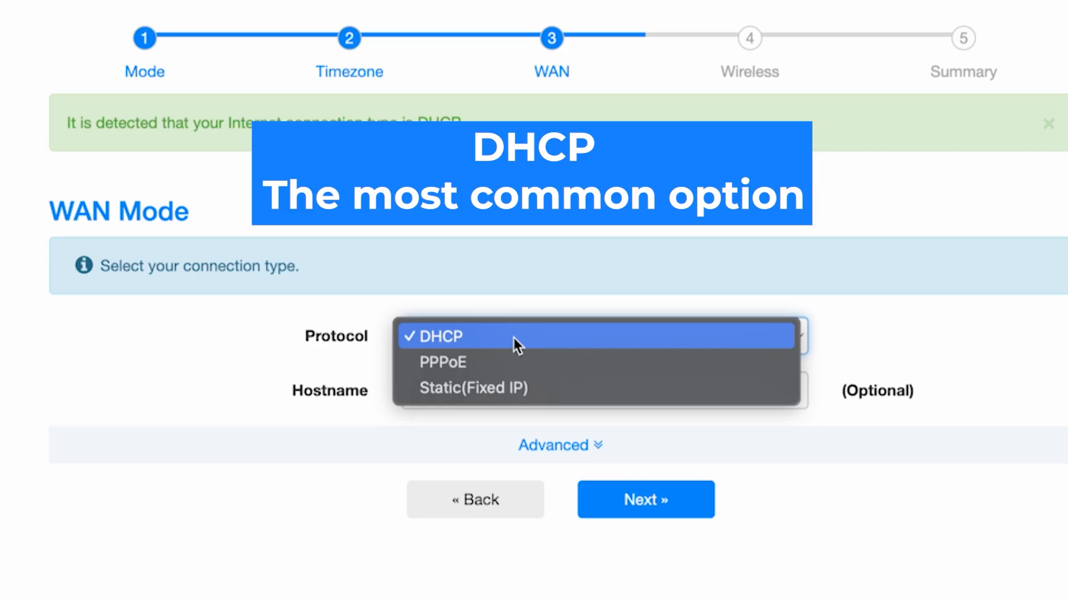
{"action": "left_click", "coordinate": [499, 339]}
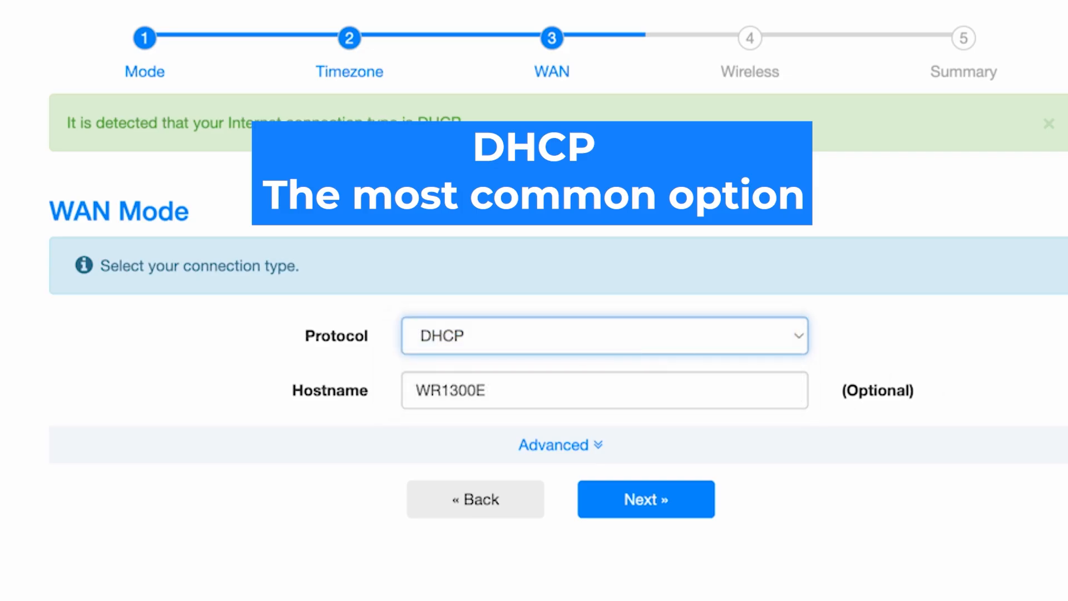
{"action": "left_click", "coordinate": [632, 391]}
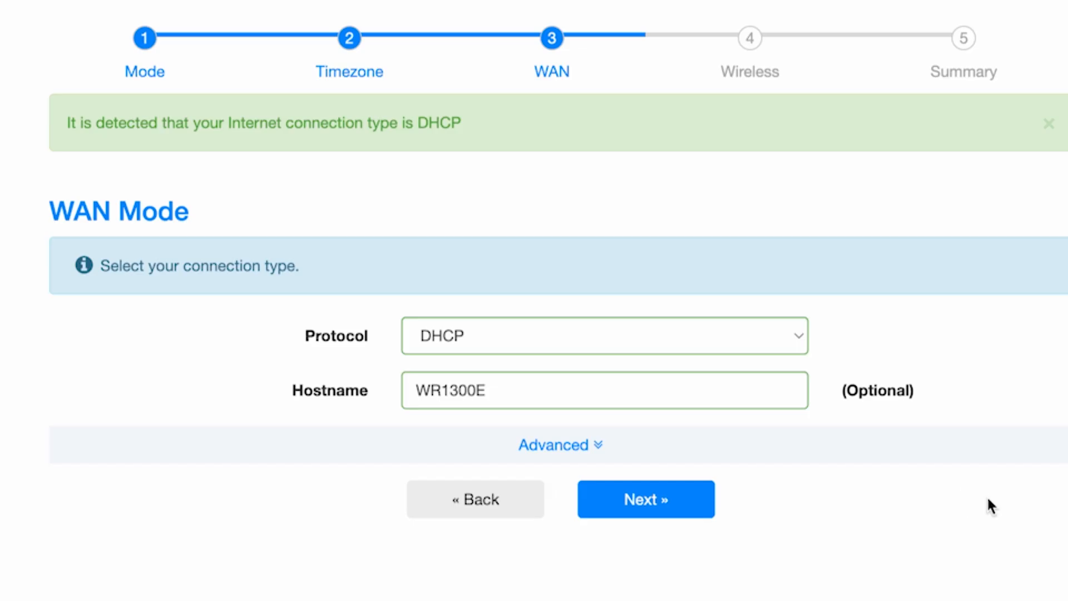
{"action": "left_click", "coordinate": [666, 503]}
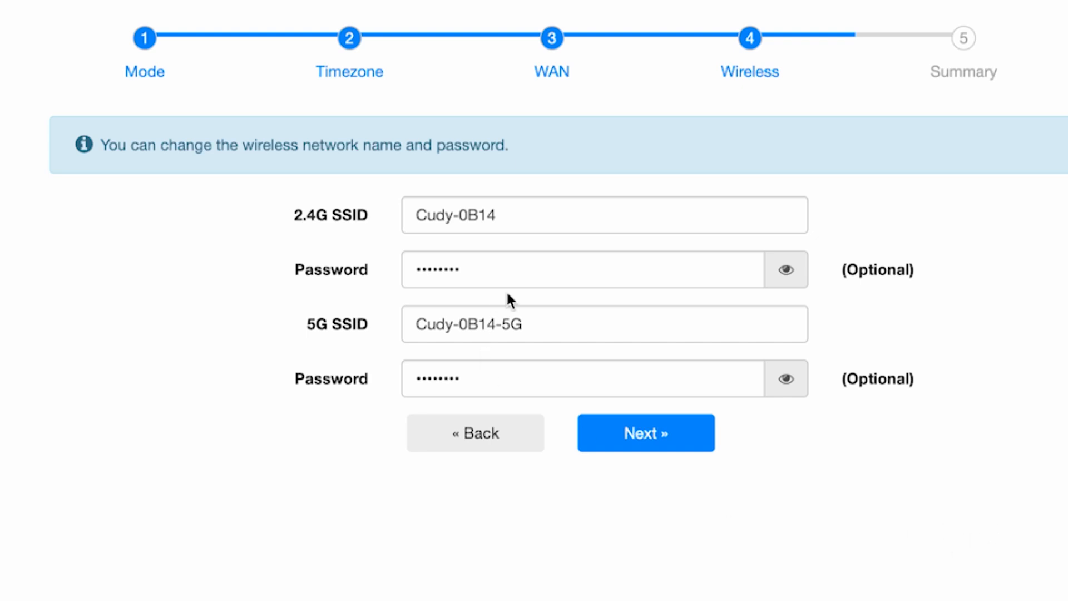
Rename the 2.4G network to Cudy and give it a new Wi-Fi password.
{"action": "left_click", "coordinate": [536, 216]}
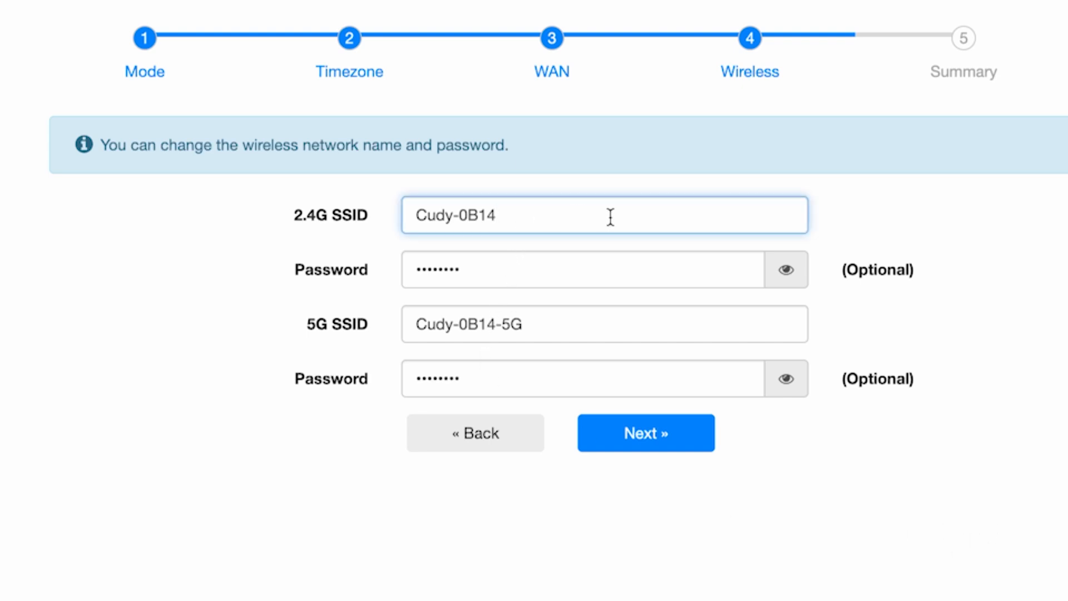
{"action": "left_click_drag", "start_coordinate": [499, 216], "coordinate": [454, 216]}
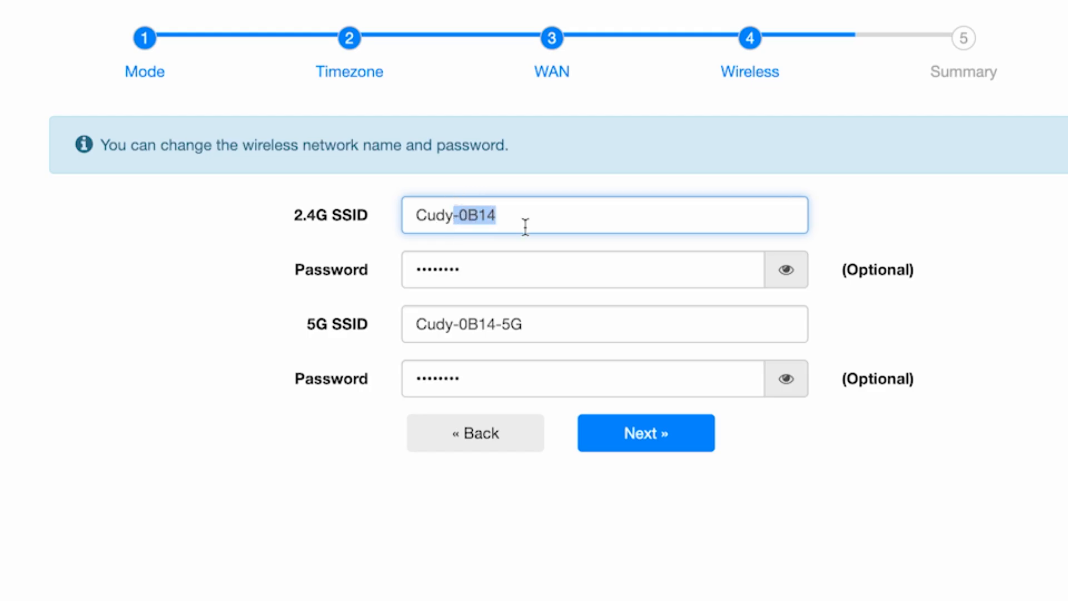
{"action": "key", "text": "BackSpace"}
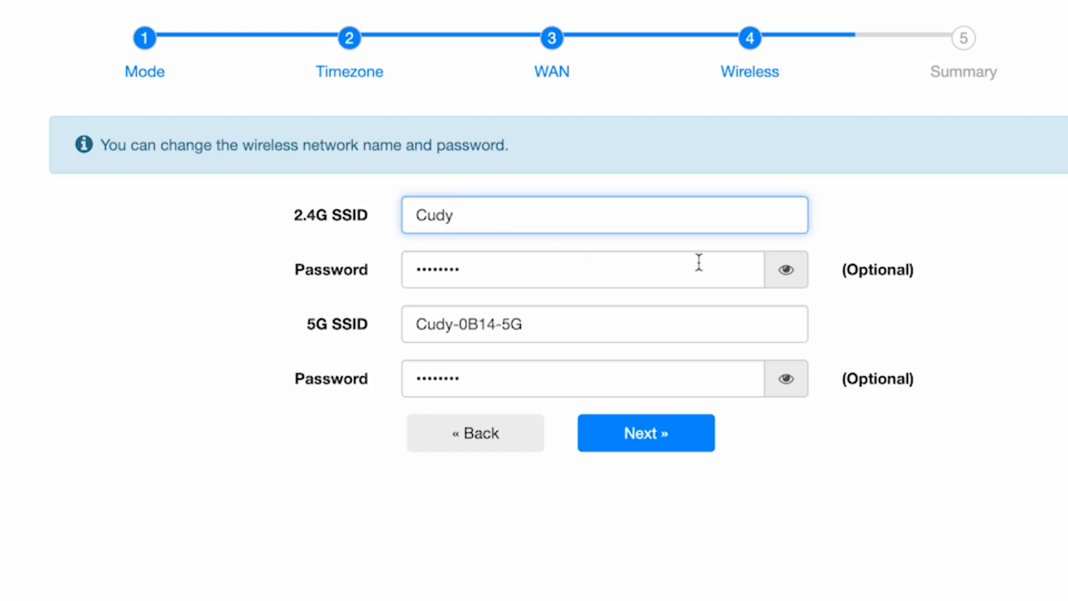
{"action": "left_click", "coordinate": [785, 270]}
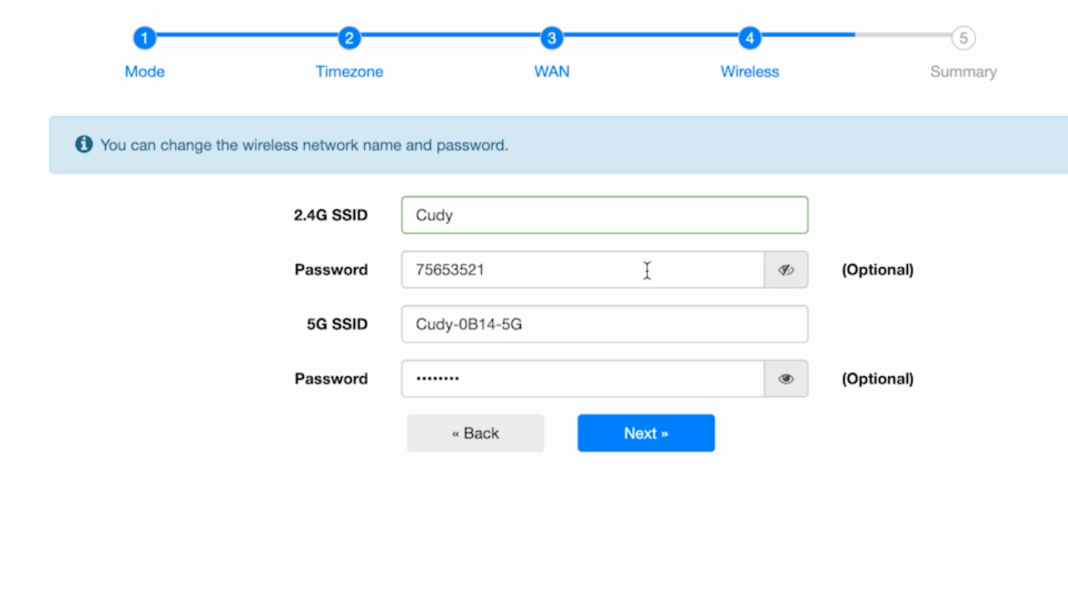
{"action": "left_click_drag", "start_coordinate": [646, 270], "coordinate": [362, 273]}
{"action": "type", "text": "123456789"}
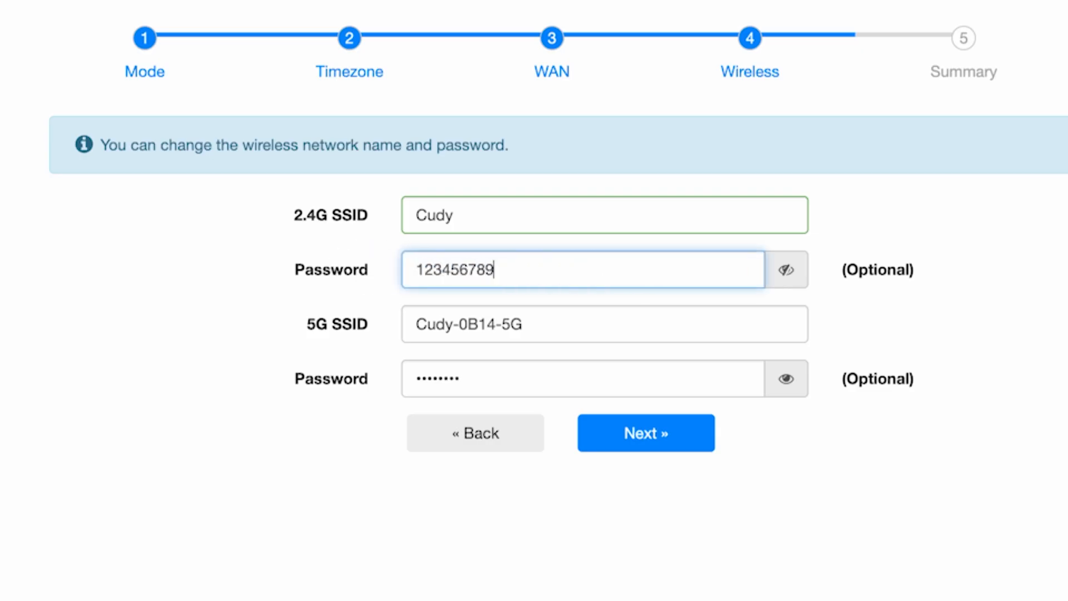
Rename the 5G network to Cudy5G, set its new Wi-Fi password, and proceed to the Summary.
{"action": "left_click", "coordinate": [656, 313]}
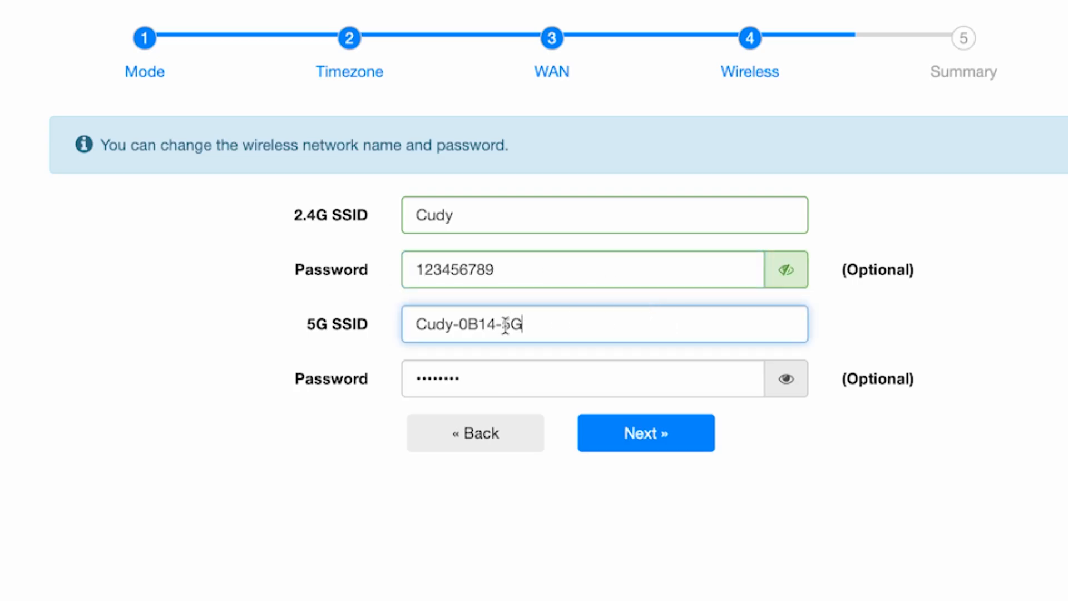
{"action": "left_click_drag", "start_coordinate": [501, 323], "coordinate": [453, 322]}
{"action": "key", "text": "BackSpace"}
{"action": "left_click", "coordinate": [727, 385]}
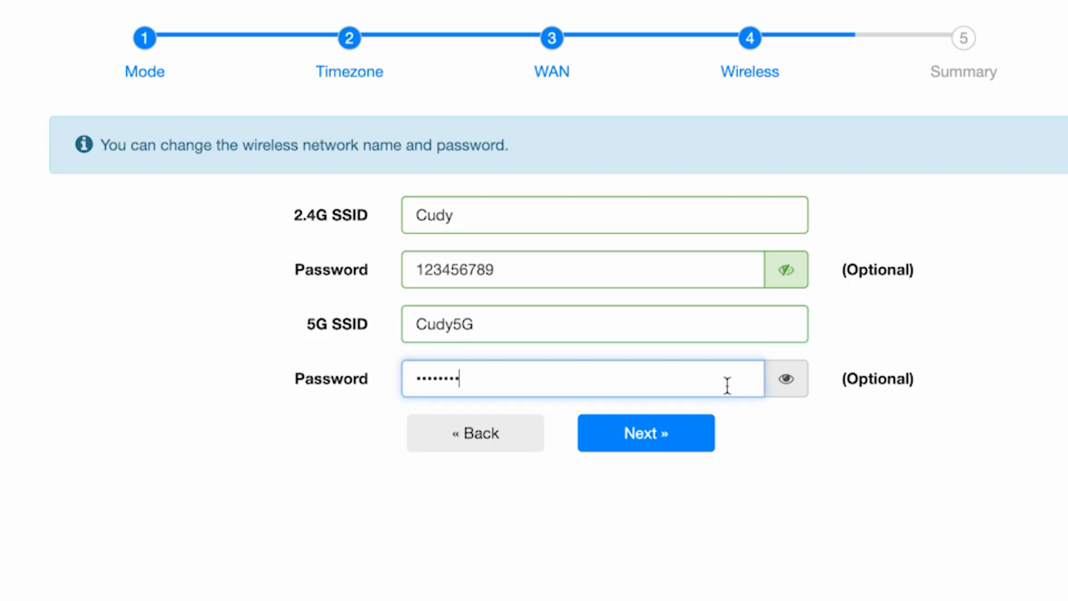
{"action": "left_click", "coordinate": [786, 379]}
{"action": "double_click", "coordinate": [672, 380]}
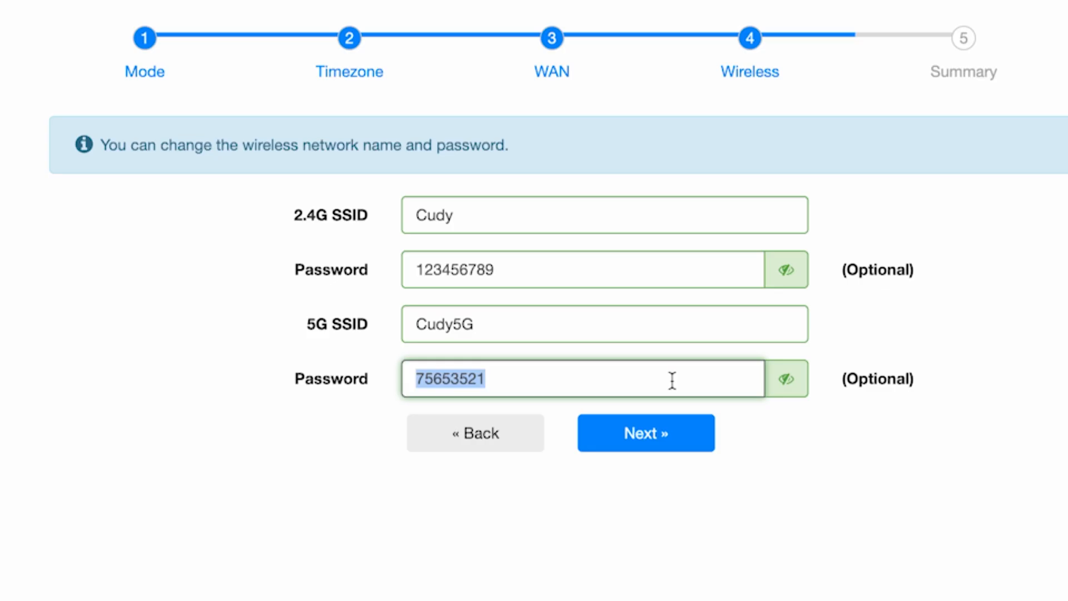
{"action": "type", "text": "1234567895"}
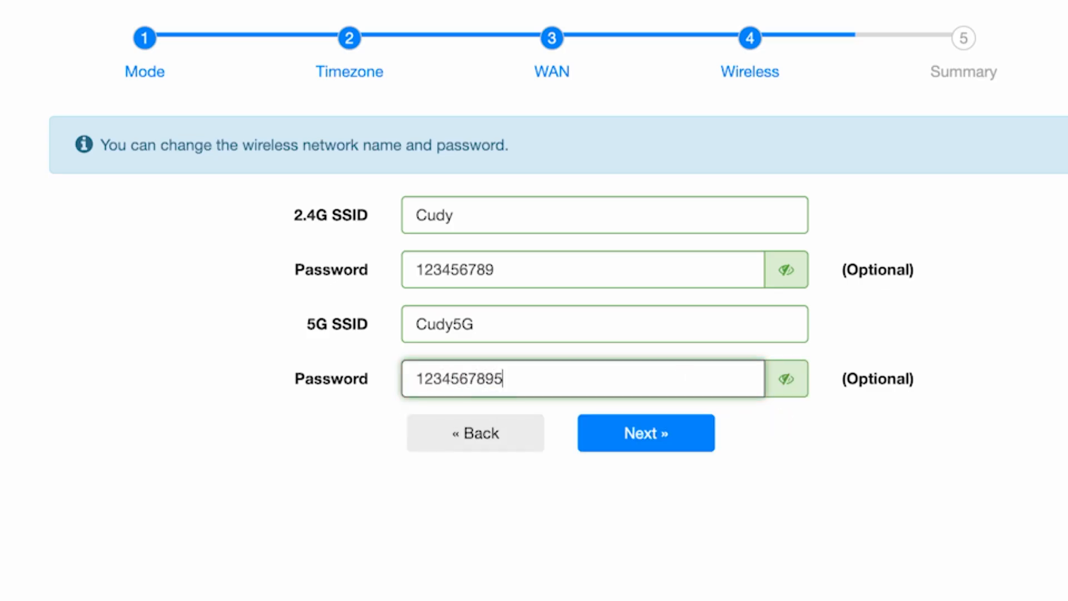
{"action": "type", "text": "G"}
{"action": "left_click", "coordinate": [697, 442]}
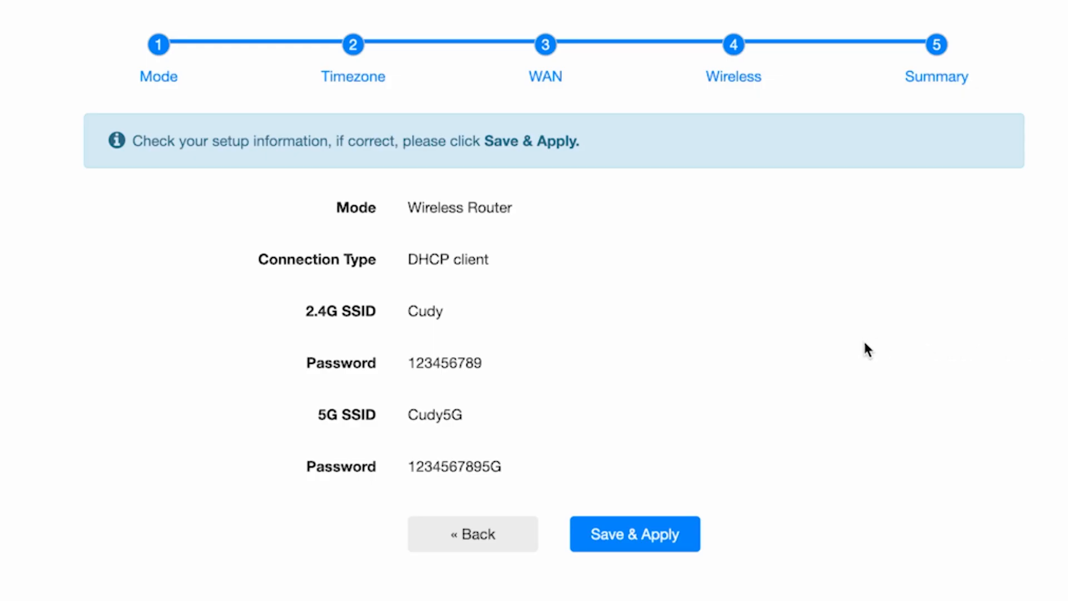
Save & Apply the quick setup configuration from the Summary page.
{"action": "left_click", "coordinate": [655, 523]}
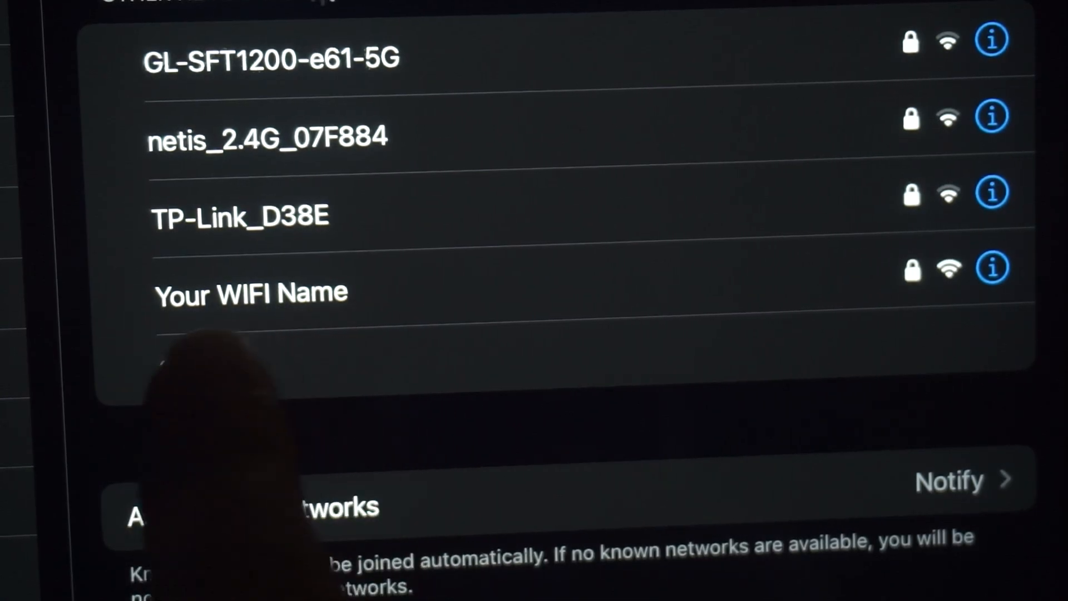
Select the 'Your WIFI Name' network in the iPad's Wi-Fi settings to join it.
{"action": "left_click", "coordinate": [278, 295]}
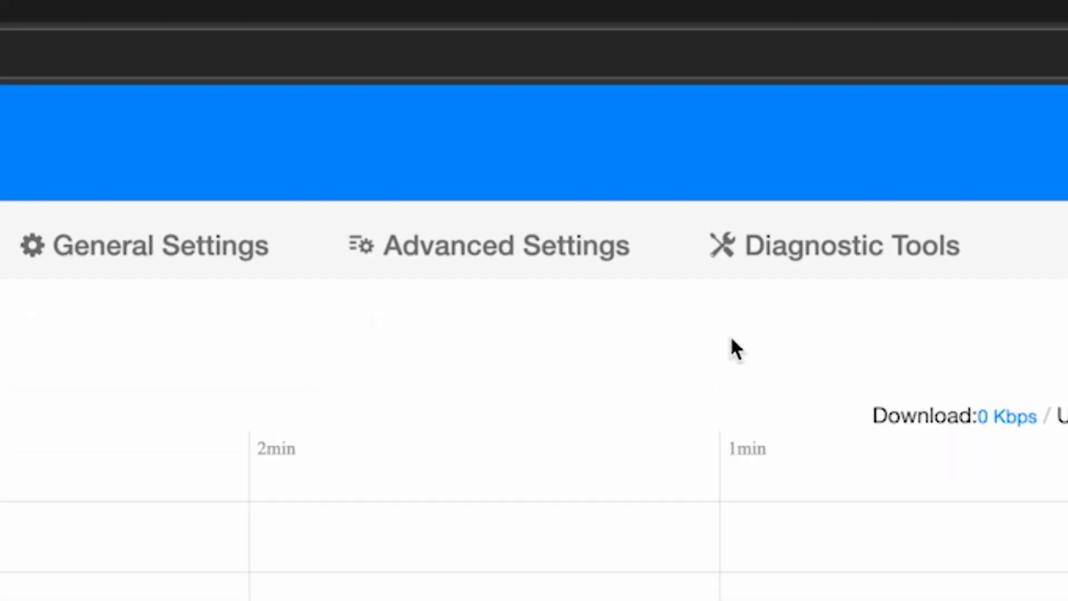
Open Advanced Settings and bring the System tools (Firmware, Reboot, Reset) into view.
{"action": "left_click", "coordinate": [567, 263]}
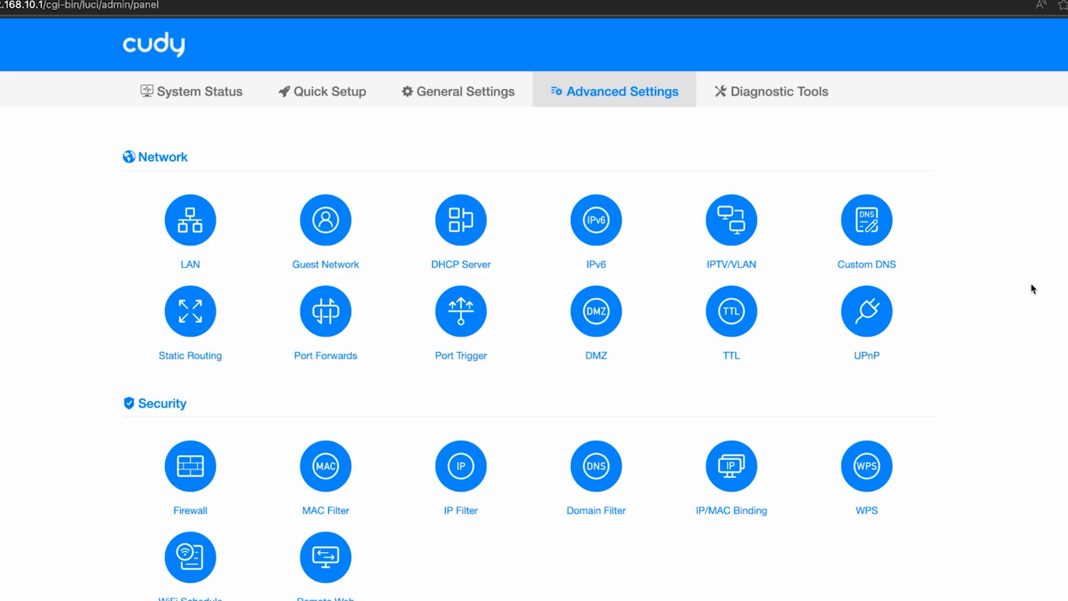
{"action": "scroll", "coordinate": [1033, 292], "scroll_direction": "down", "scroll_amount": 3}
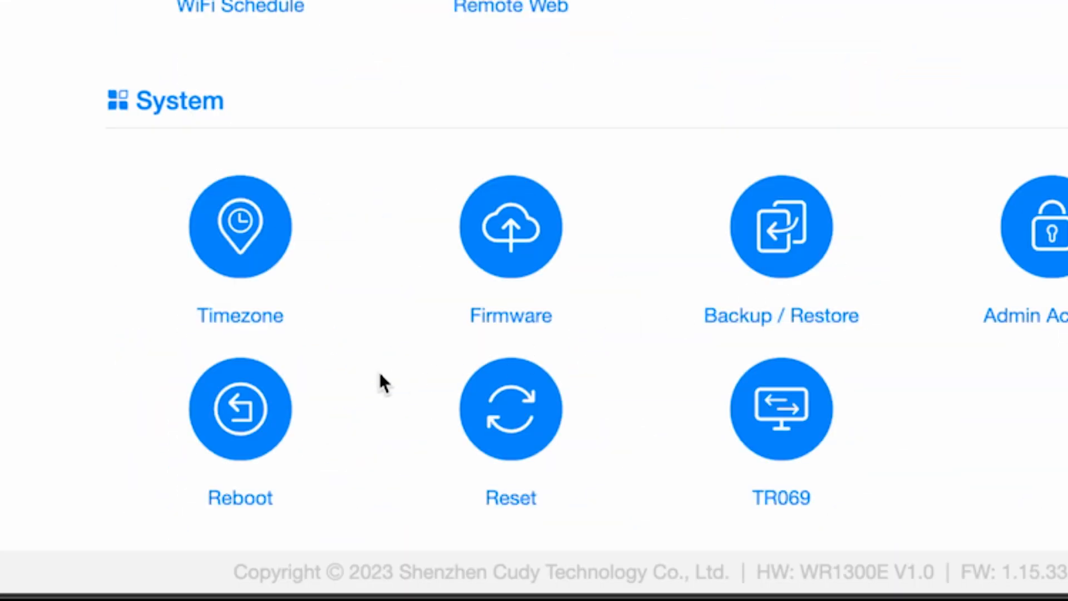
Reboot the router from the System section and confirm the reboot.
{"action": "left_click", "coordinate": [255, 410]}
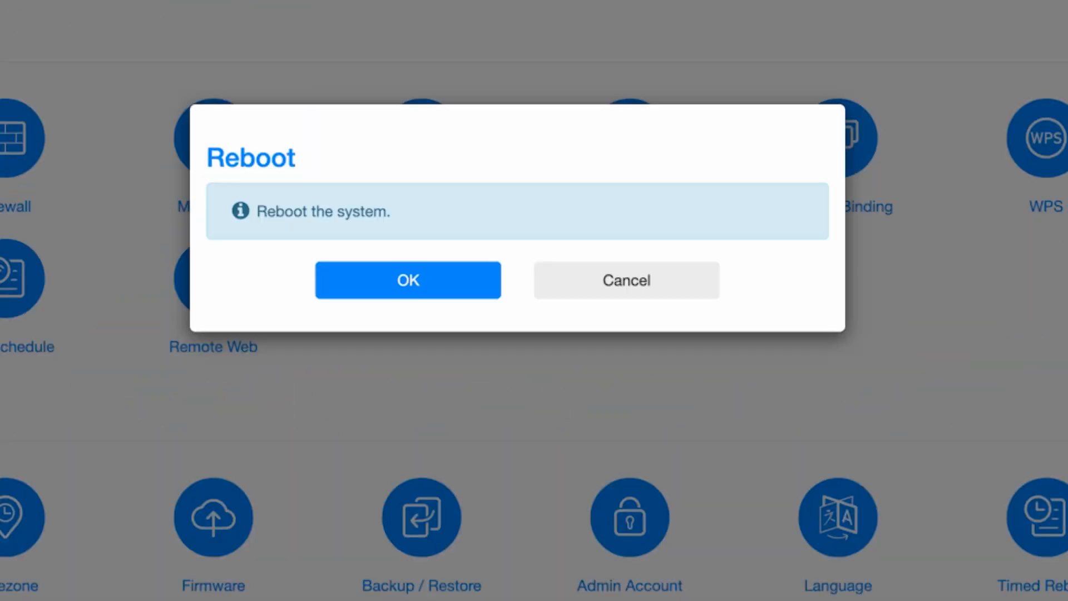
{"action": "left_click", "coordinate": [420, 284]}
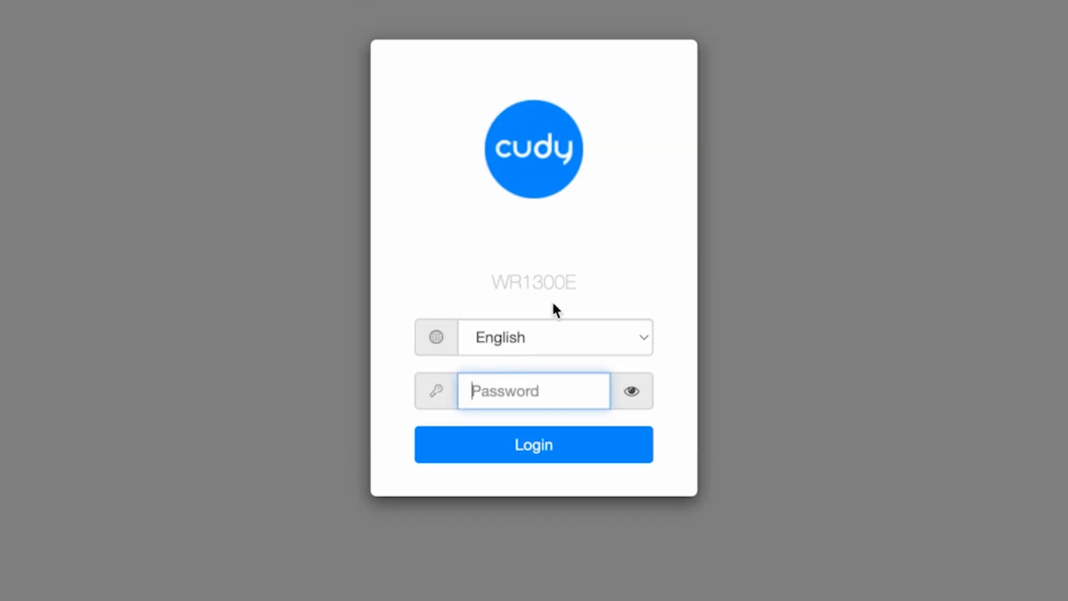
Enter the admin password and log back in to the router's System Status page.
{"action": "type", "text": "admin"}
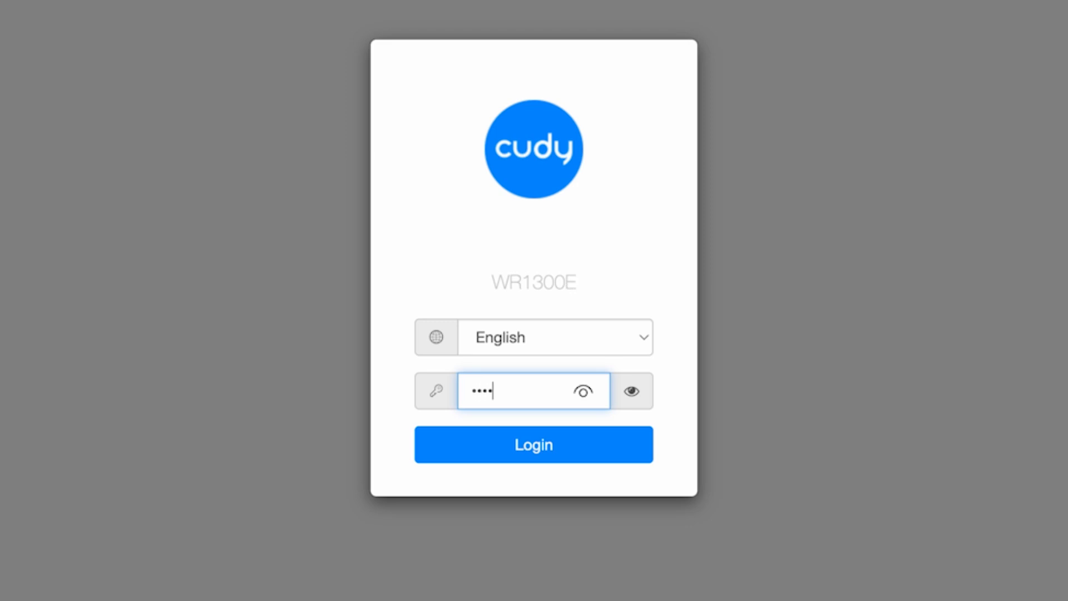
{"action": "left_click", "coordinate": [551, 445]}
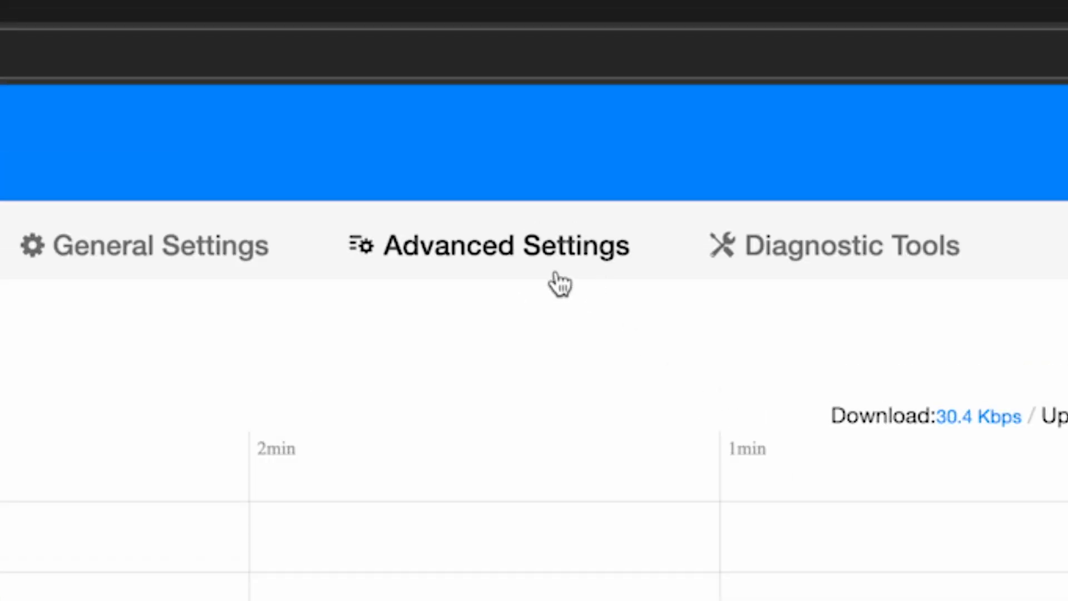
{"action": "left_click", "coordinate": [558, 283]}
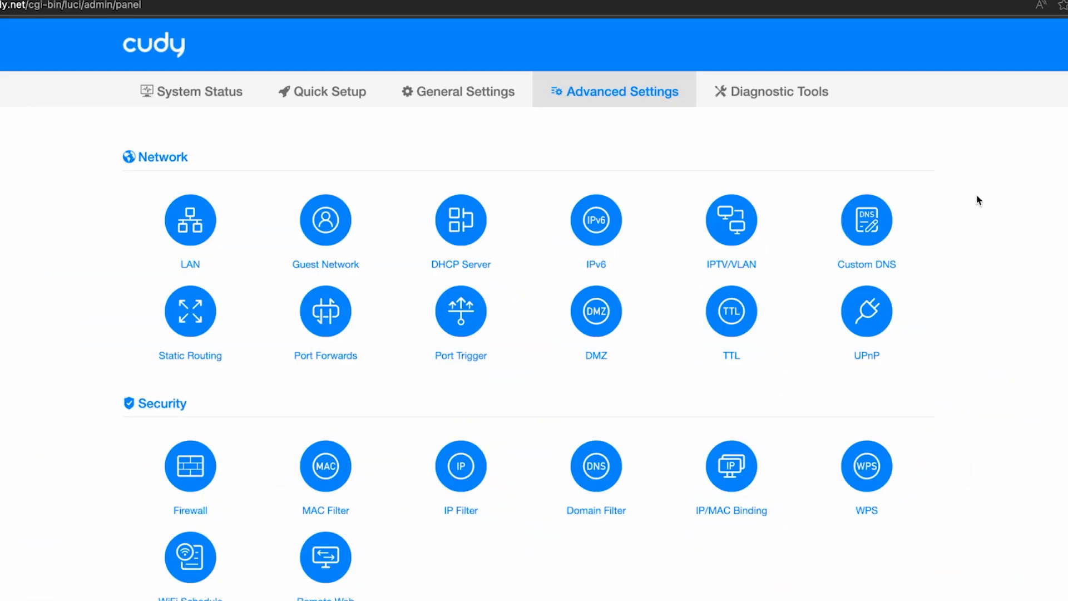
{"action": "scroll", "coordinate": [973, 303], "scroll_direction": "down", "scroll_amount": 5}
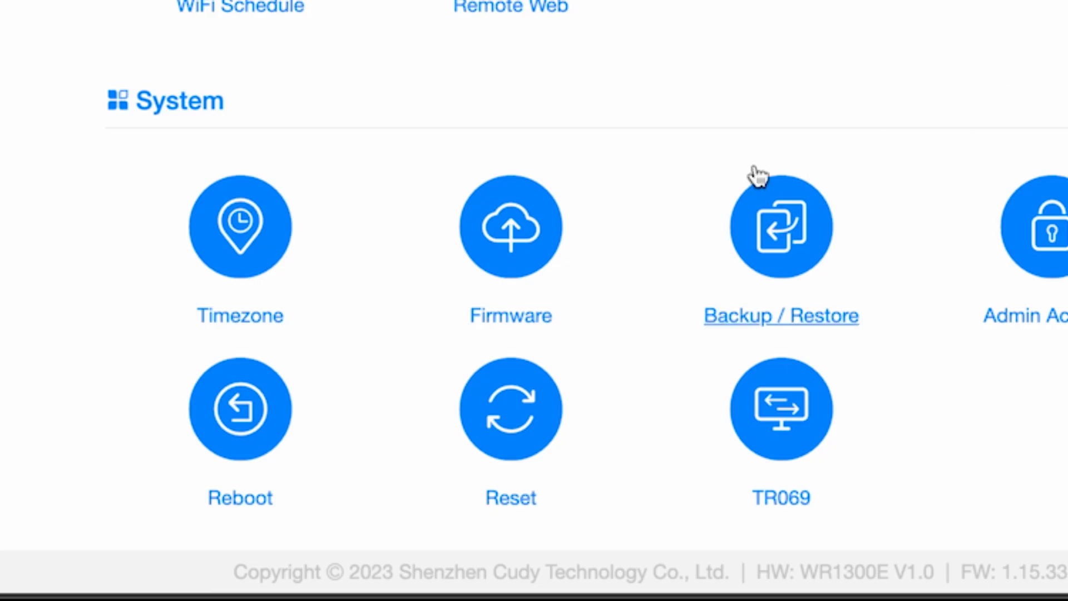
{"action": "left_click", "coordinate": [515, 223]}
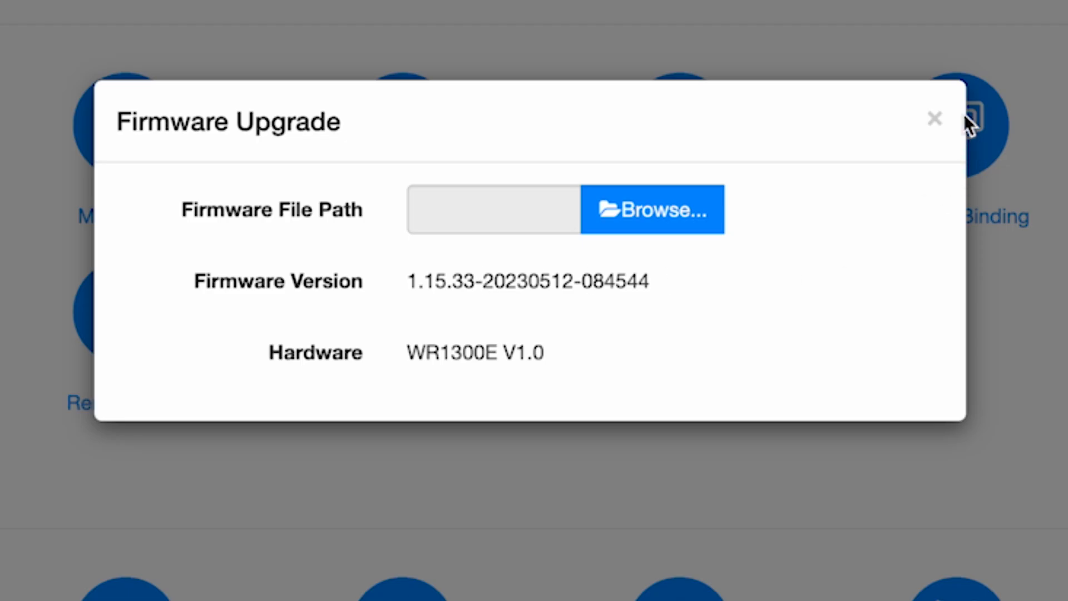
Close the Firmware Upgrade dialog to return to System Status.
{"action": "left_click", "coordinate": [945, 111]}
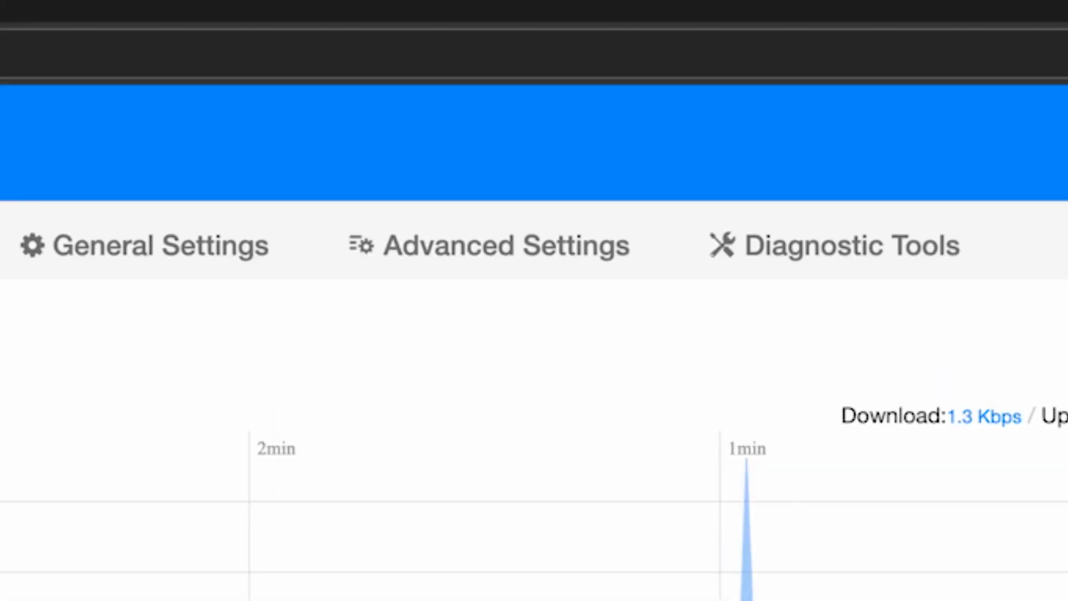
Open the Admin Account dialog from the System section of Advanced Settings.
{"action": "left_click", "coordinate": [508, 260]}
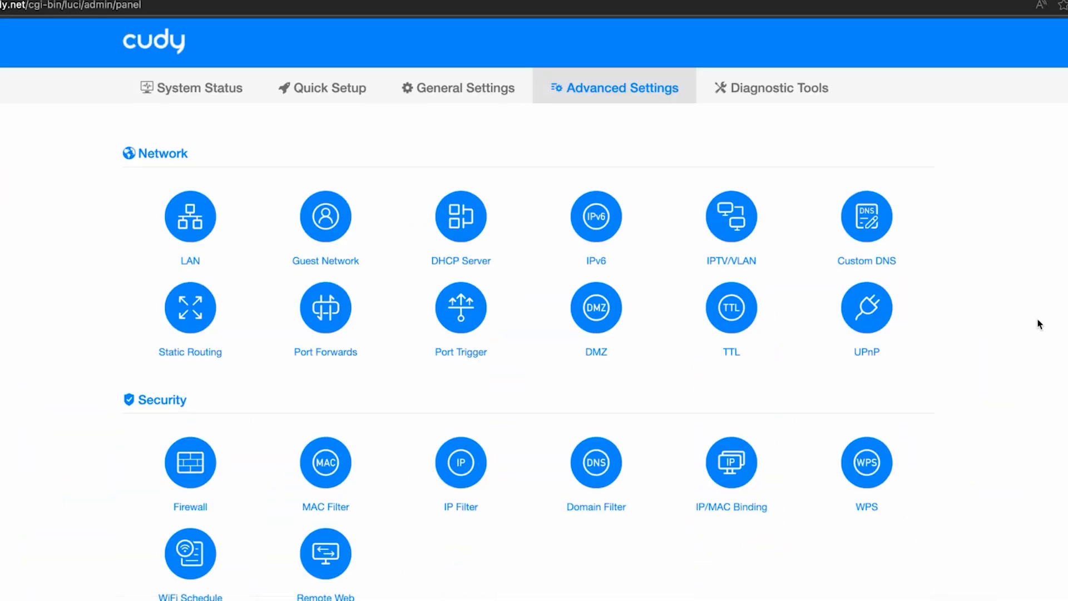
{"action": "scroll", "coordinate": [1045, 333], "scroll_direction": "down", "scroll_amount": 2}
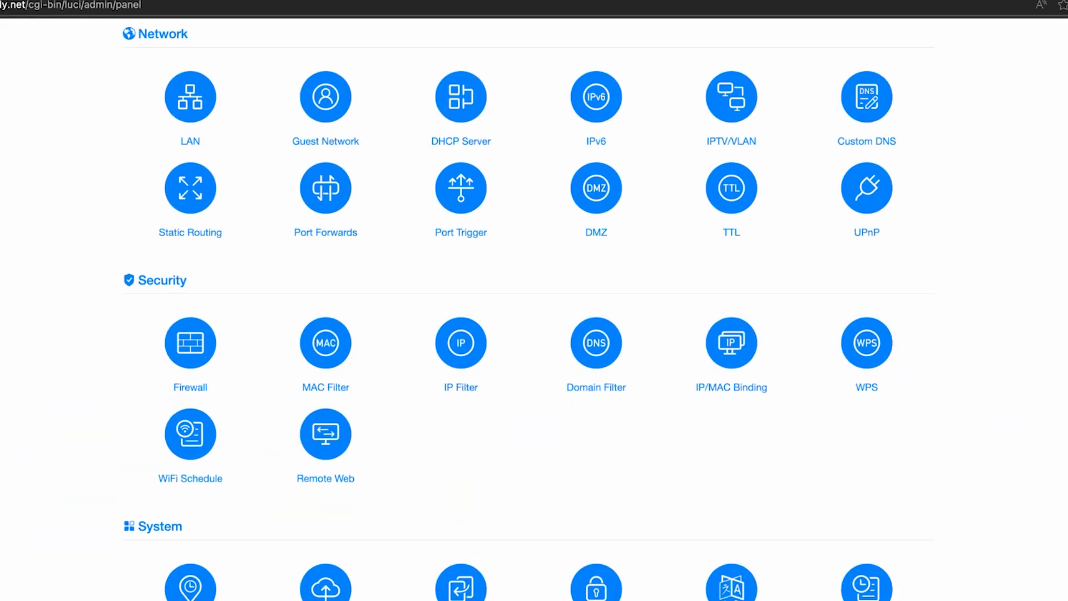
{"action": "scroll", "coordinate": [1048, 334], "scroll_direction": "down", "scroll_amount": 1}
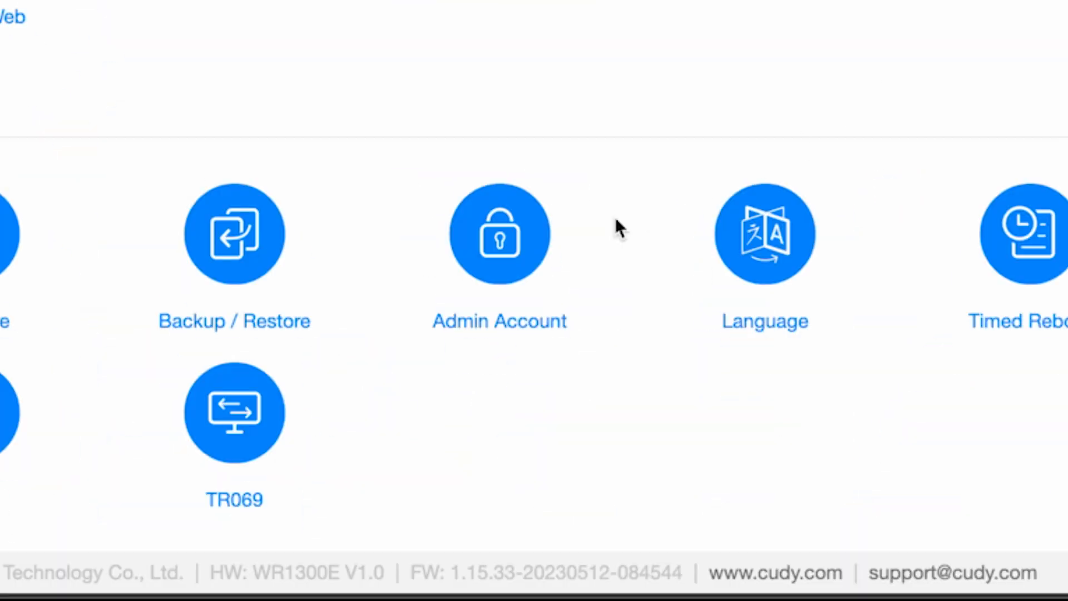
{"action": "left_click", "coordinate": [528, 232]}
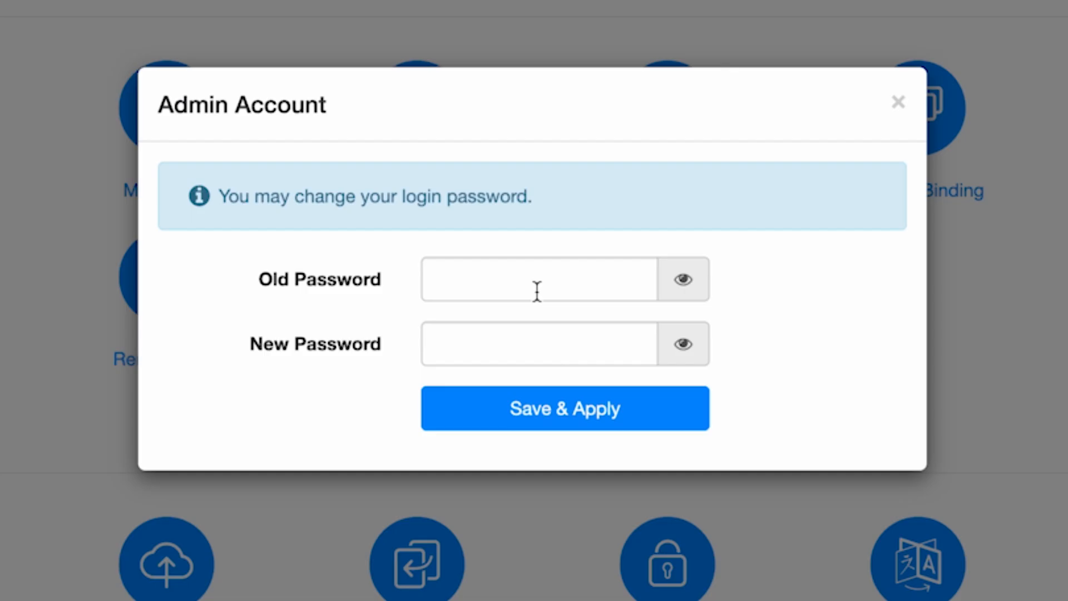
{"action": "left_click", "coordinate": [537, 280]}
Enter the old and new admin passwords, verify both visibly, and Save & Apply.
{"action": "type", "text": "••••••"}
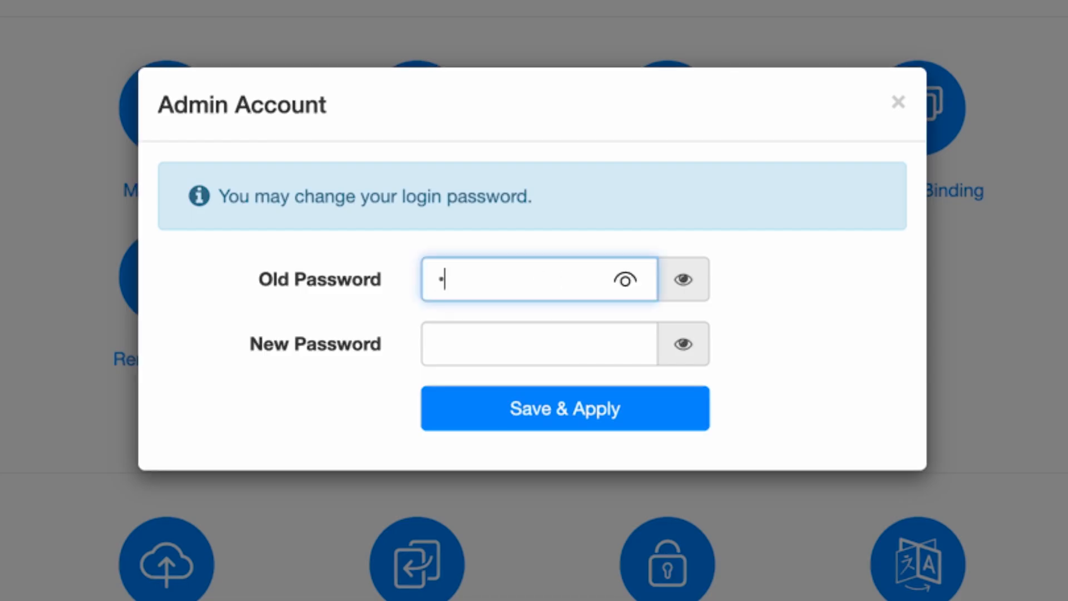
{"action": "left_click", "coordinate": [676, 277]}
{"action": "left_click", "coordinate": [525, 341]}
{"action": "type", "text": "••••••••"}
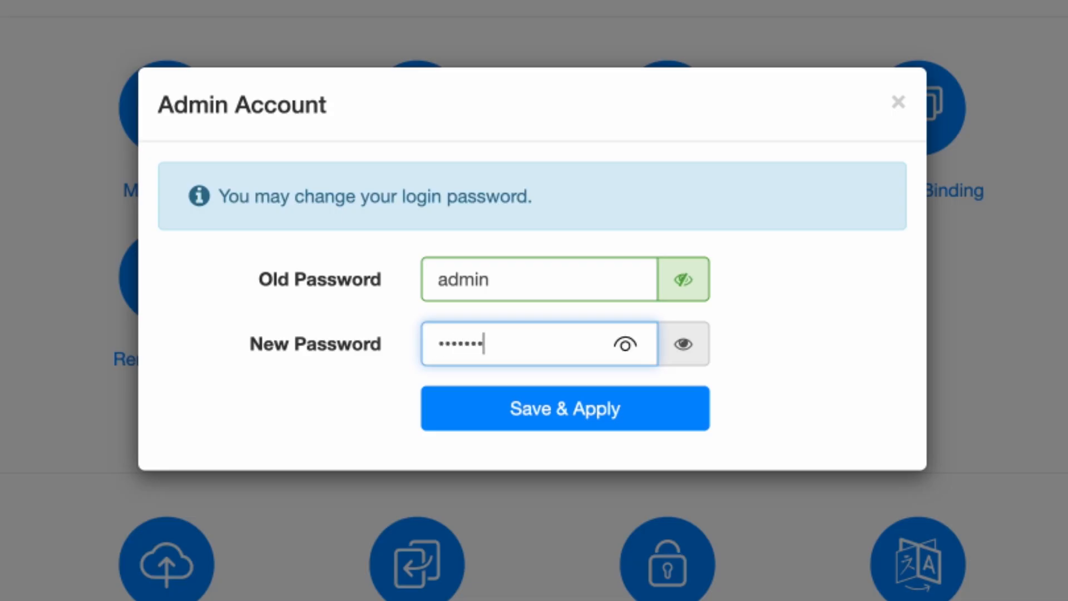
{"action": "left_click", "coordinate": [693, 356]}
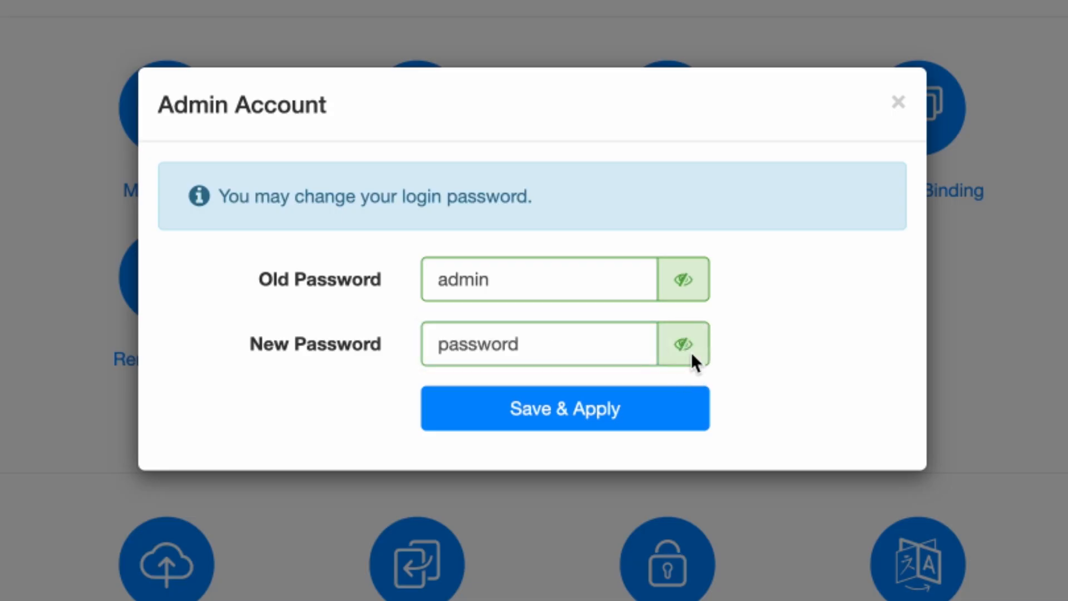
{"action": "left_click", "coordinate": [622, 420]}
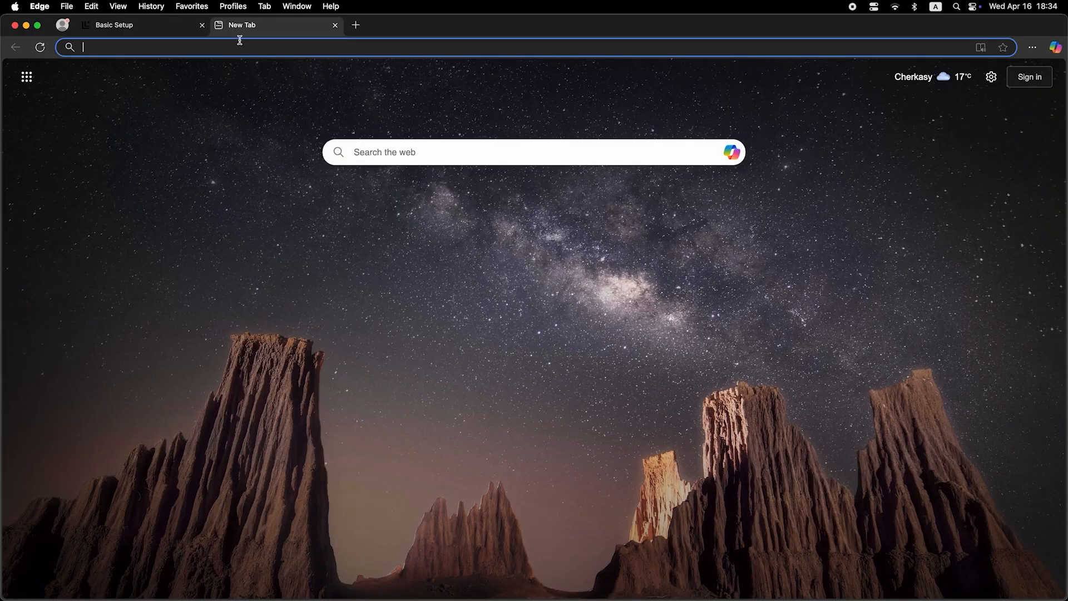
Search for 'dfdfdfdf' from the Edge address bar.
{"action": "left_click", "coordinate": [244, 49]}
{"action": "type", "text": "dfdfdfdf"}
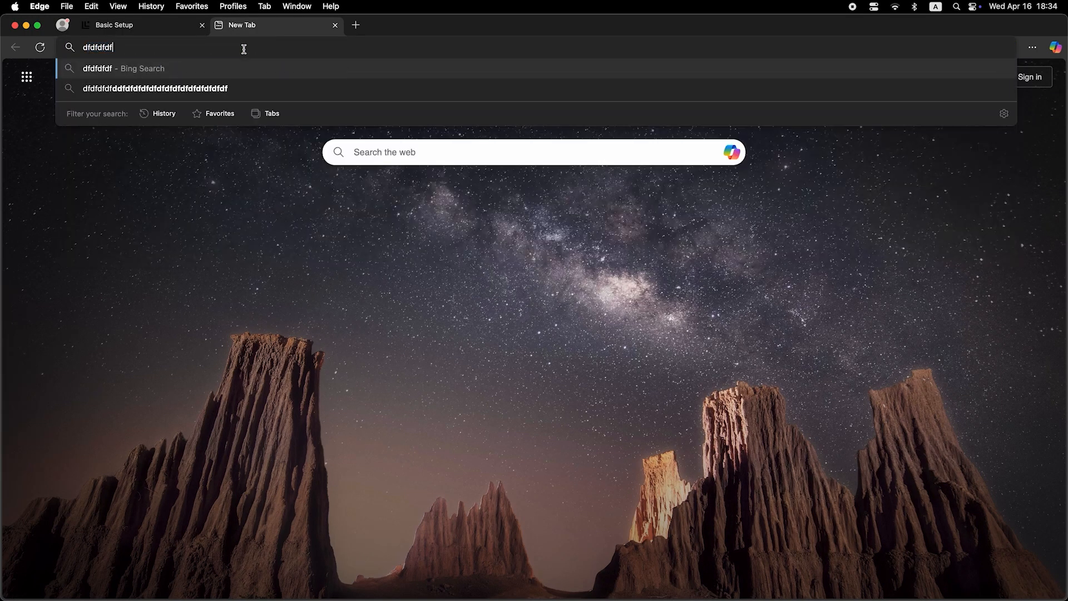
{"action": "key", "text": "Return"}
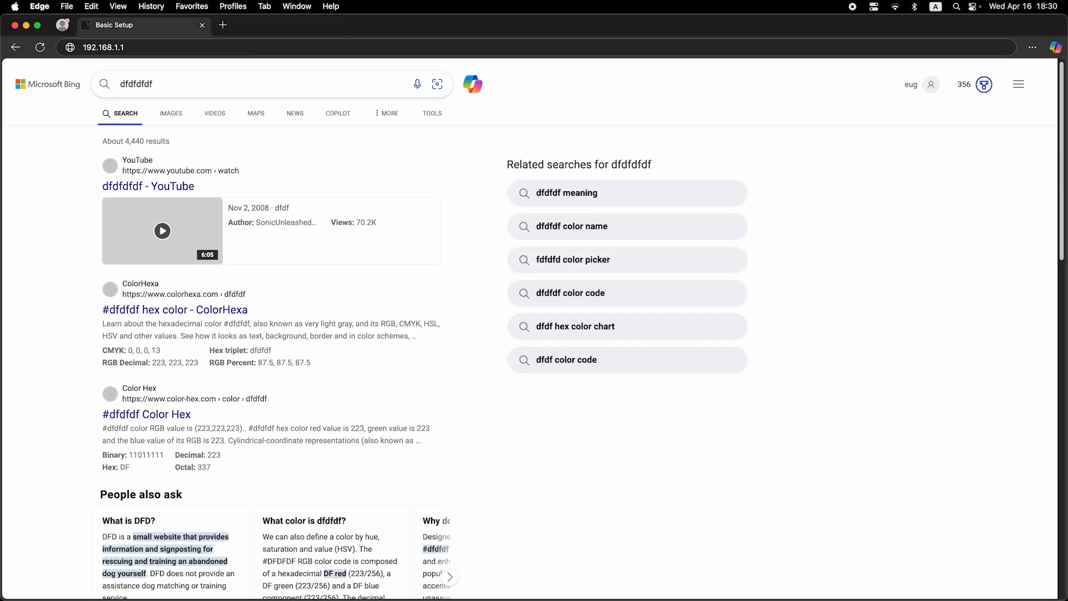